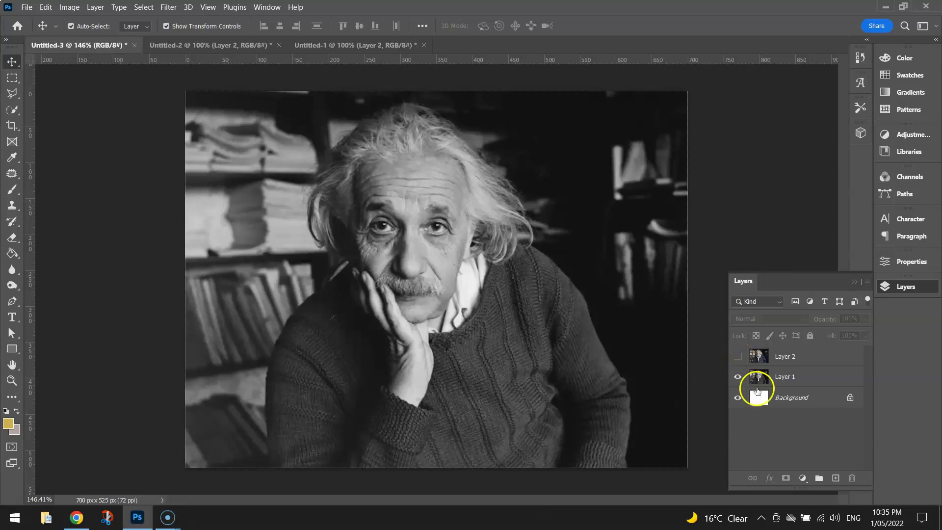
Step: Make the colorized Layer 2 visible so the portrait shows a blue jumper
click(739, 358)
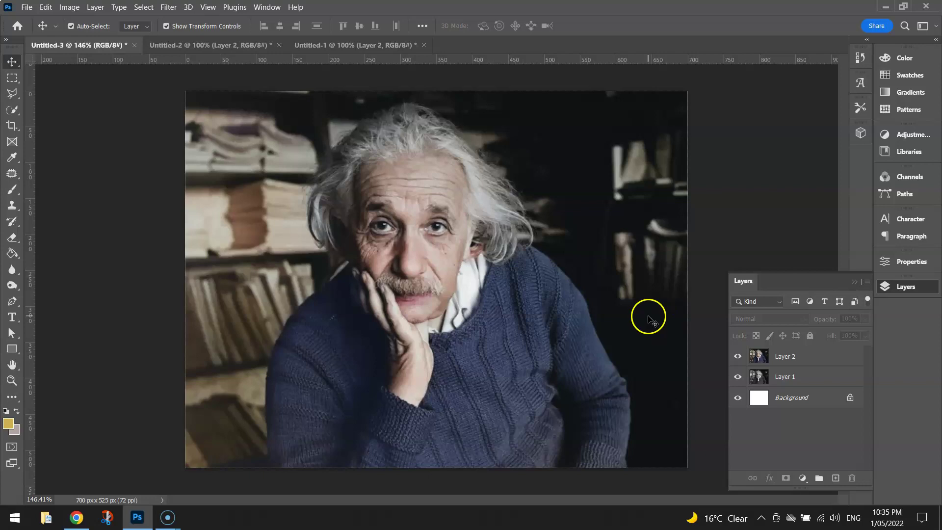
Step: Delete the colorized Layer 2 and reselect the black-and-white Layer 1
click(805, 358)
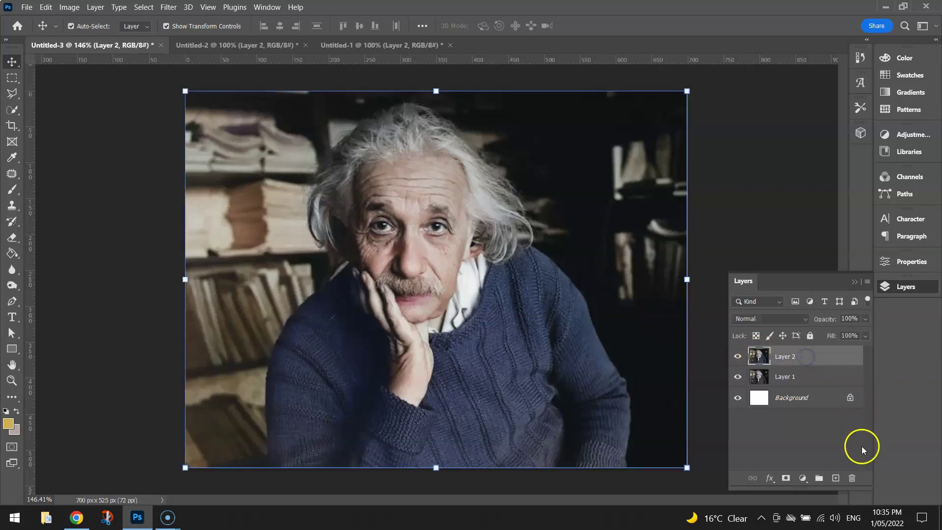
click(853, 478)
click(864, 265)
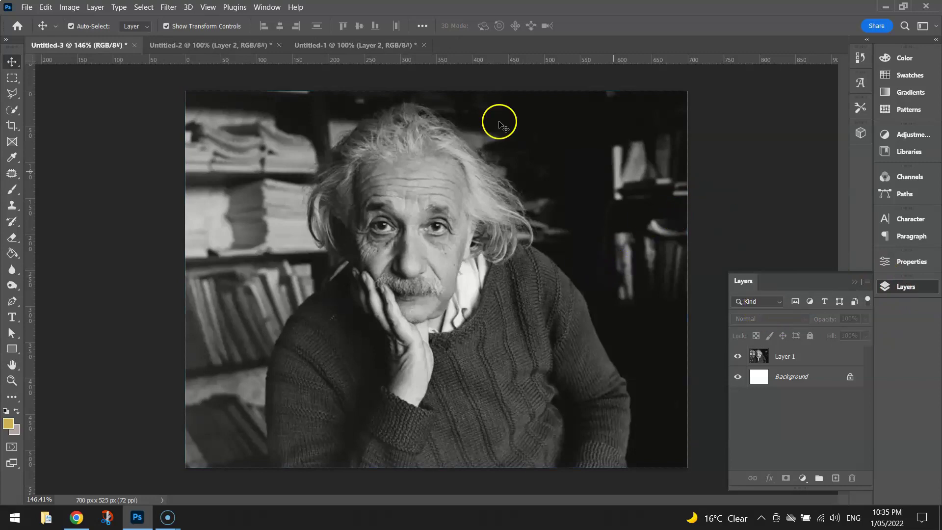
click(278, 134)
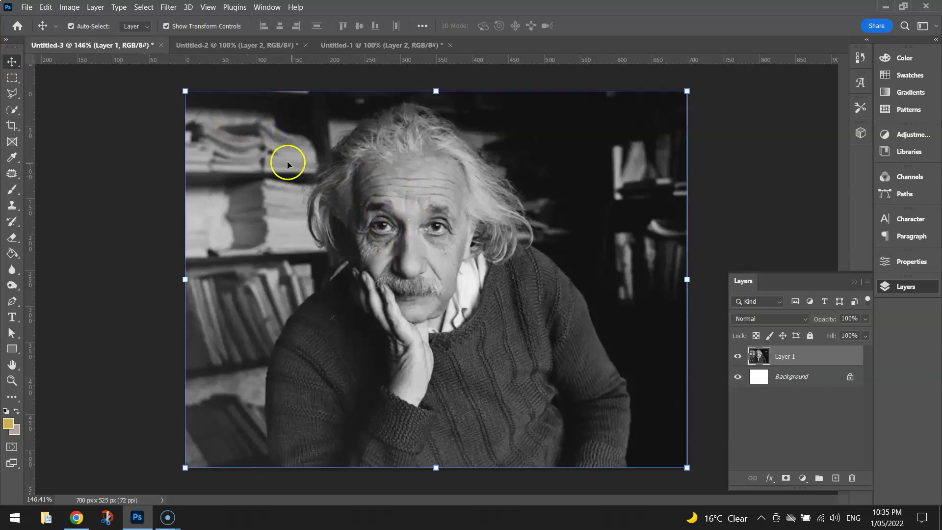
Step: Switch on the Colorize filter in Filter > Neural Filters
click(169, 7)
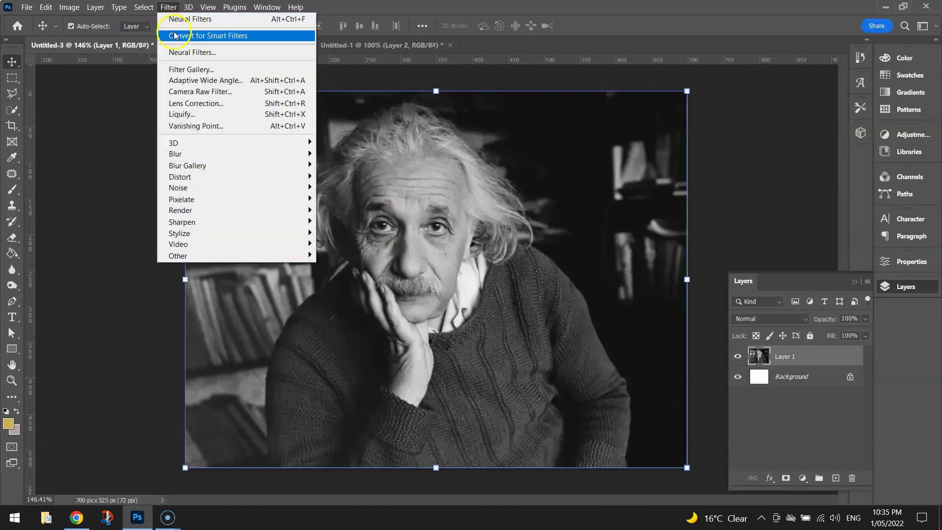
click(218, 53)
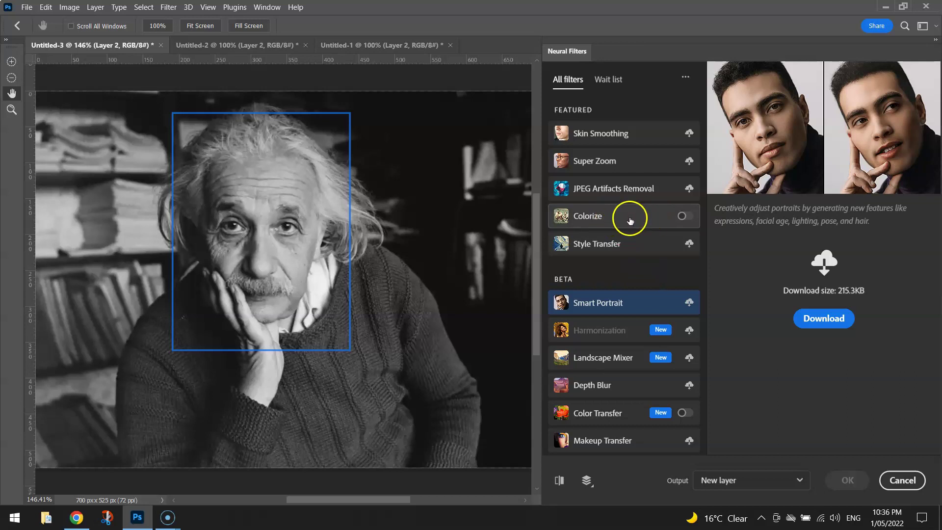
click(613, 222)
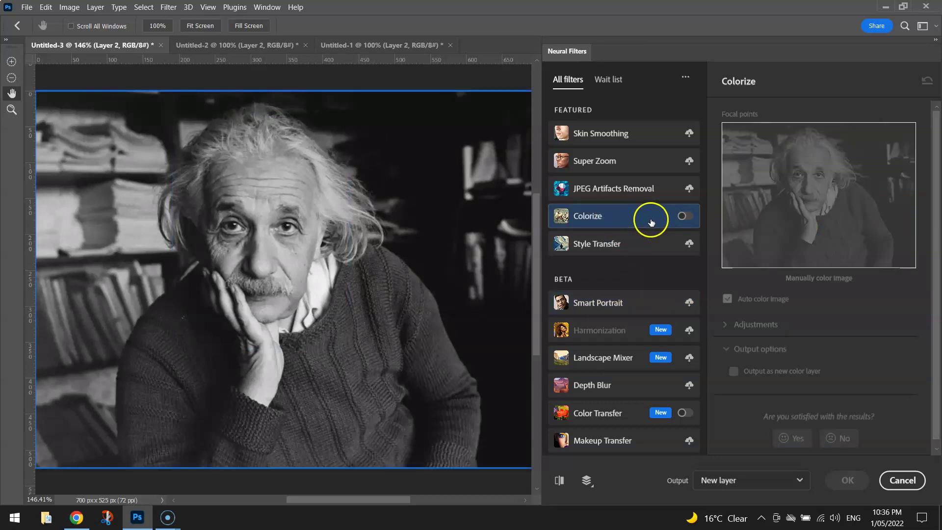
click(689, 220)
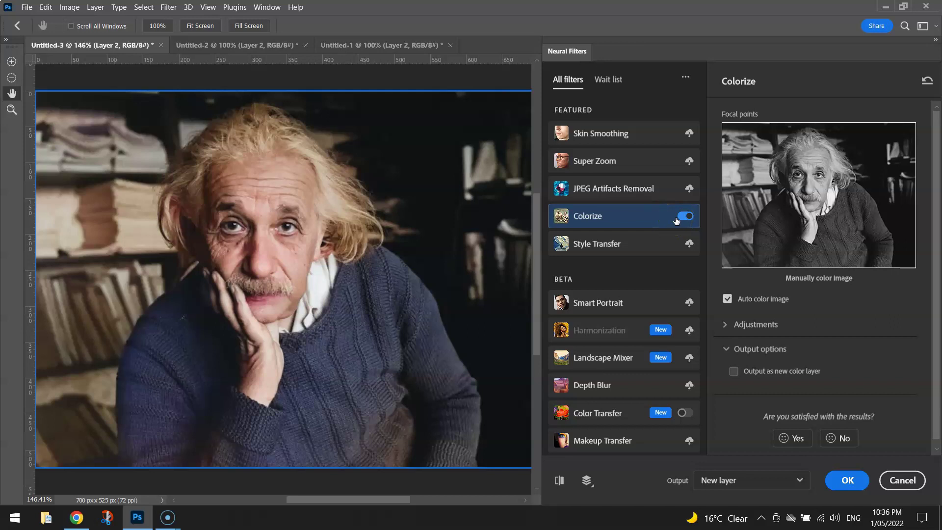
Step: Pin dark navy blue (#1f2268) Colorize focal points at two spots on the jumper
click(634, 220)
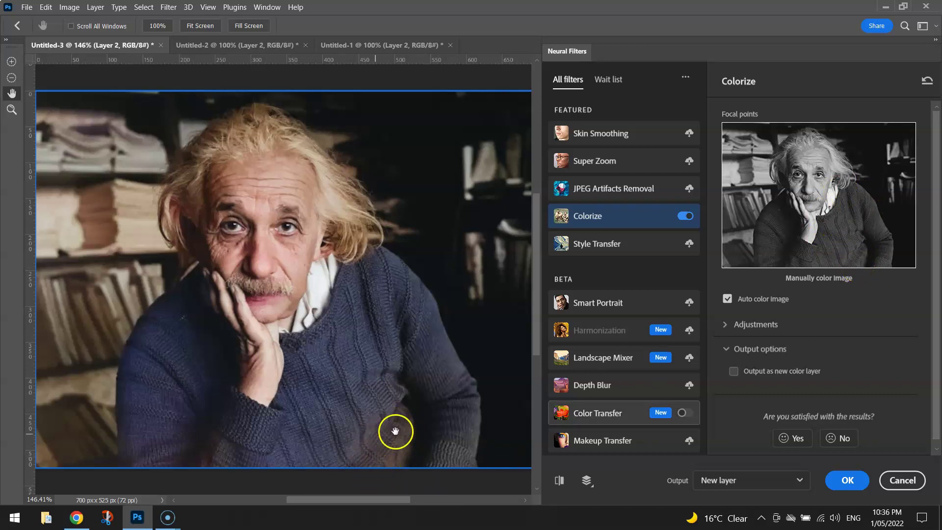
click(860, 260)
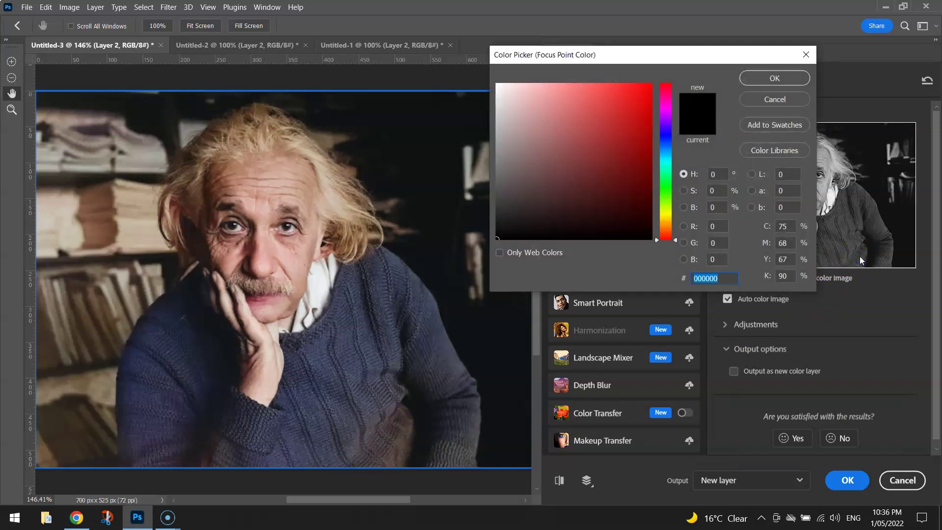
click(855, 254)
click(661, 135)
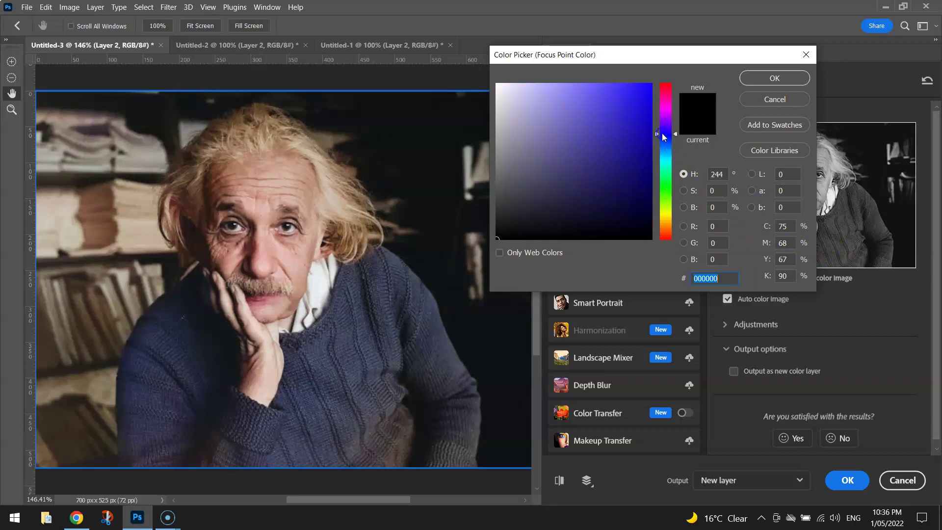
drag(627, 170, 602, 158)
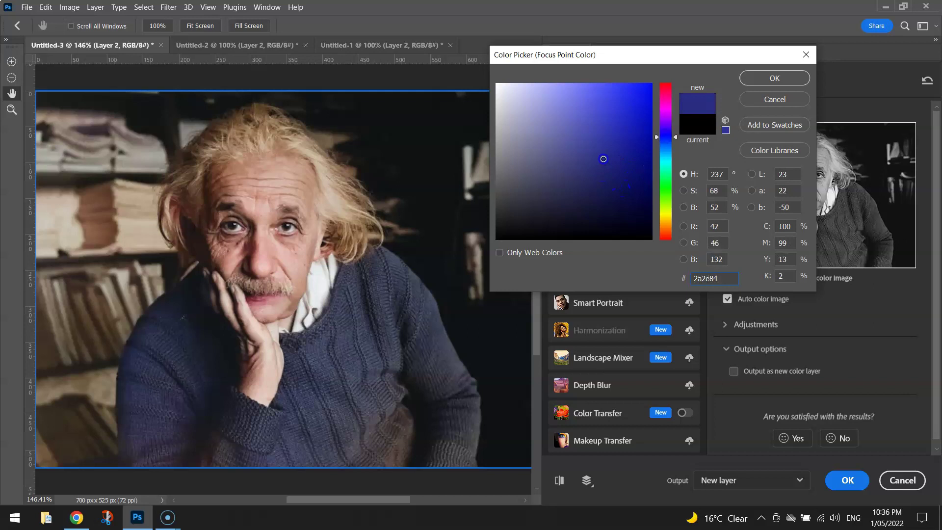
click(405, 313)
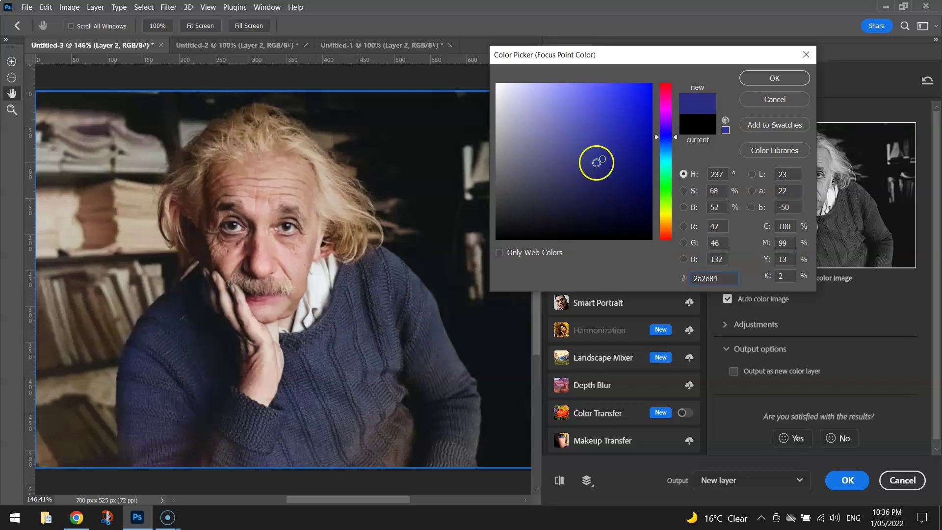
drag(601, 156, 611, 176)
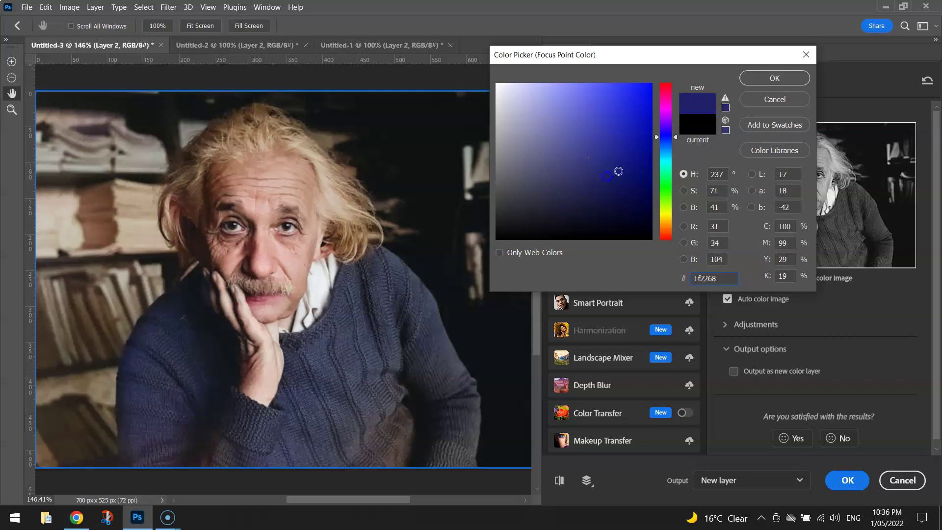
click(768, 80)
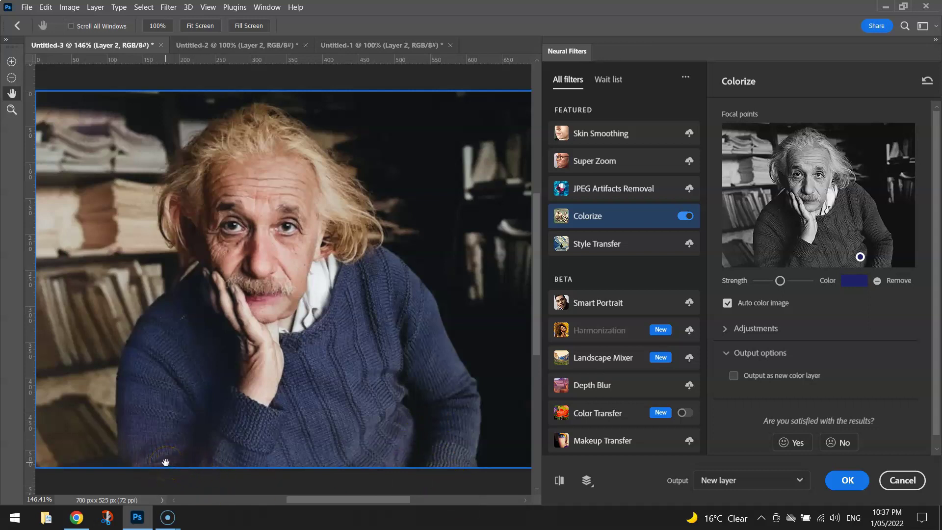
click(782, 265)
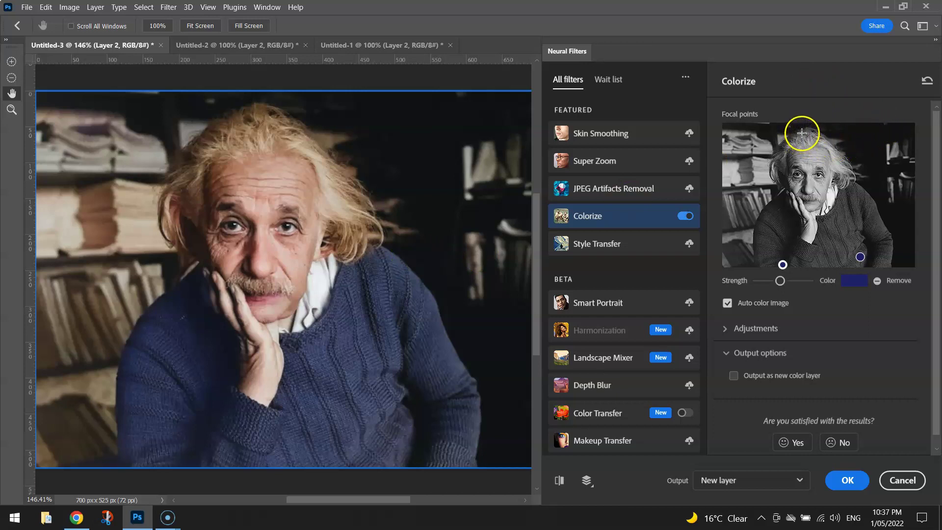
Step: Add a light grey focal point on the top of the hair
click(802, 133)
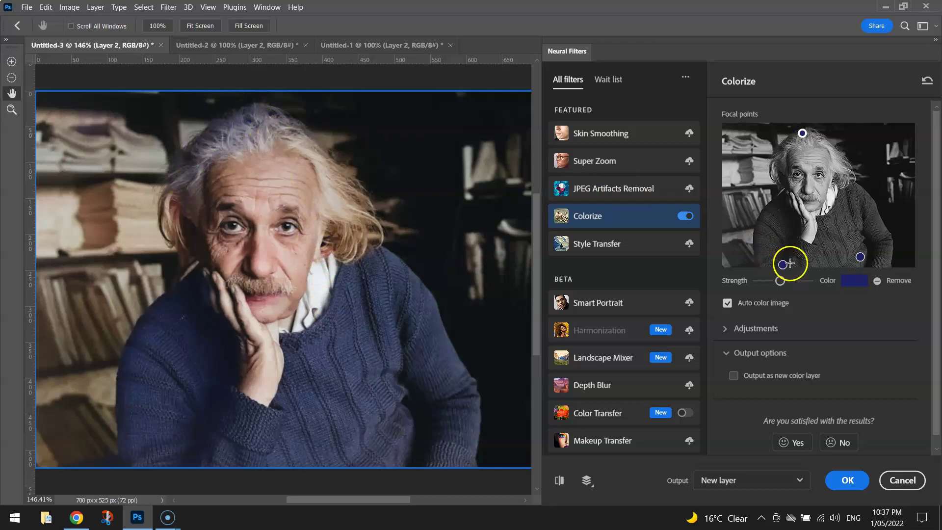
click(855, 278)
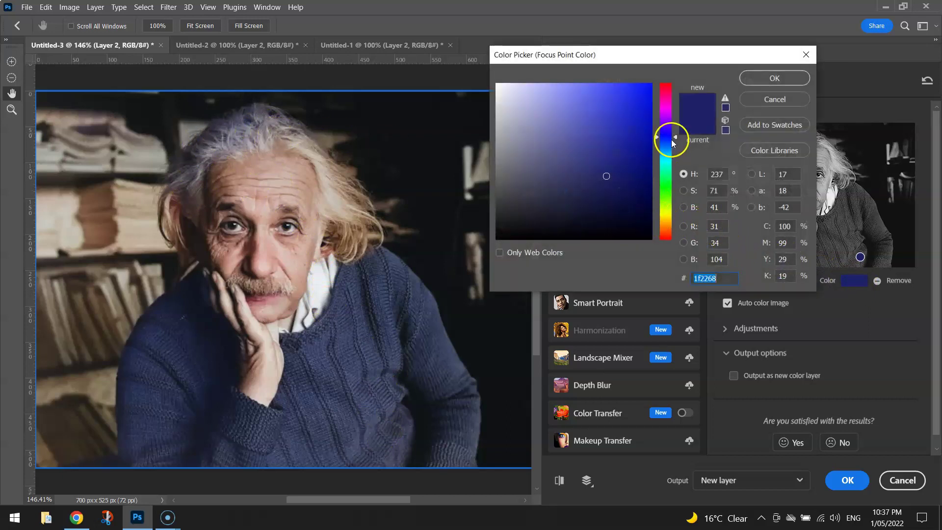
drag(672, 136, 682, 212)
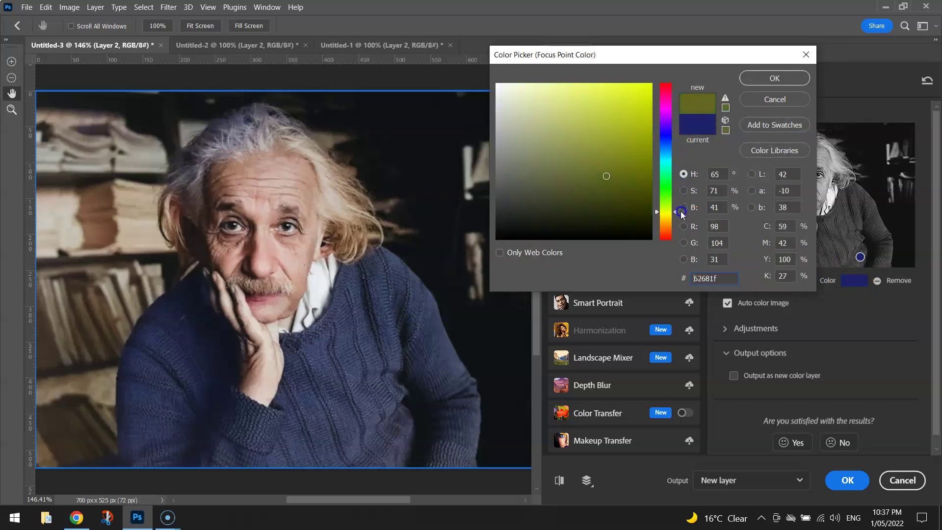
drag(511, 123, 499, 141)
click(691, 106)
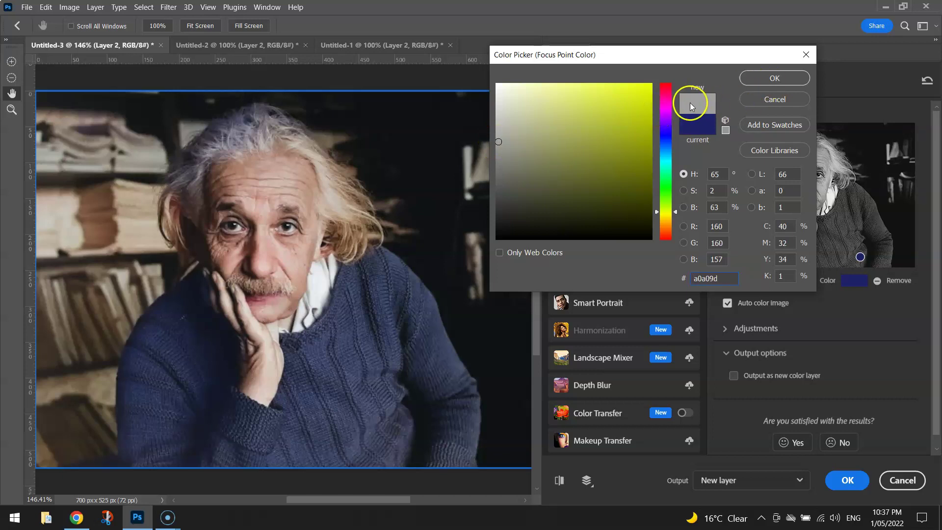
click(772, 80)
mouse_move(311, 196)
mouse_down()
mouse_move(248, 143)
mouse_move(203, 152)
mouse_move(279, 124)
mouse_move(185, 225)
mouse_move(192, 193)
mouse_up()
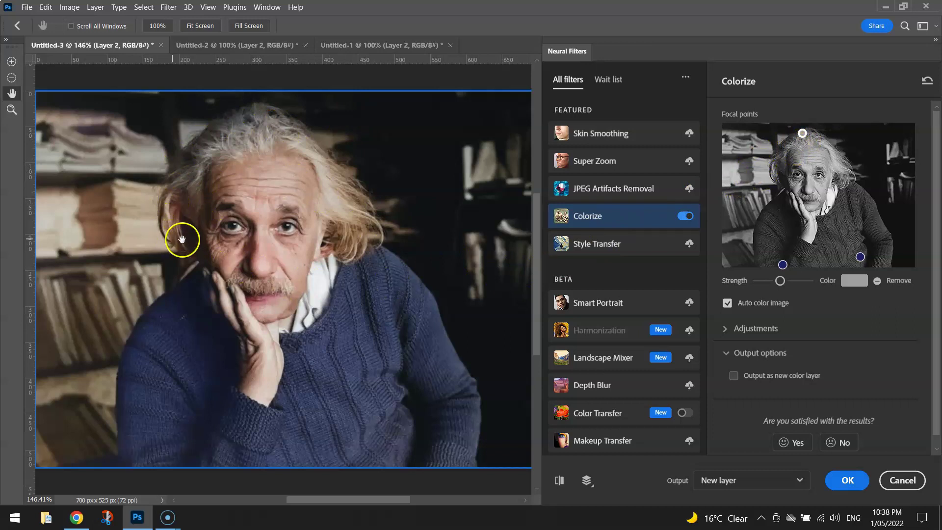
Step: Add four more grey focal points along the side hair
click(847, 170)
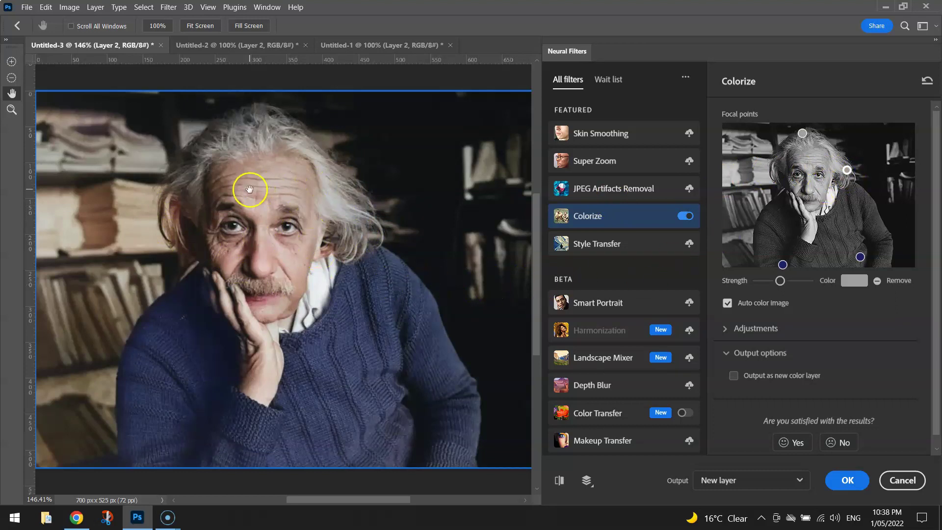
click(843, 184)
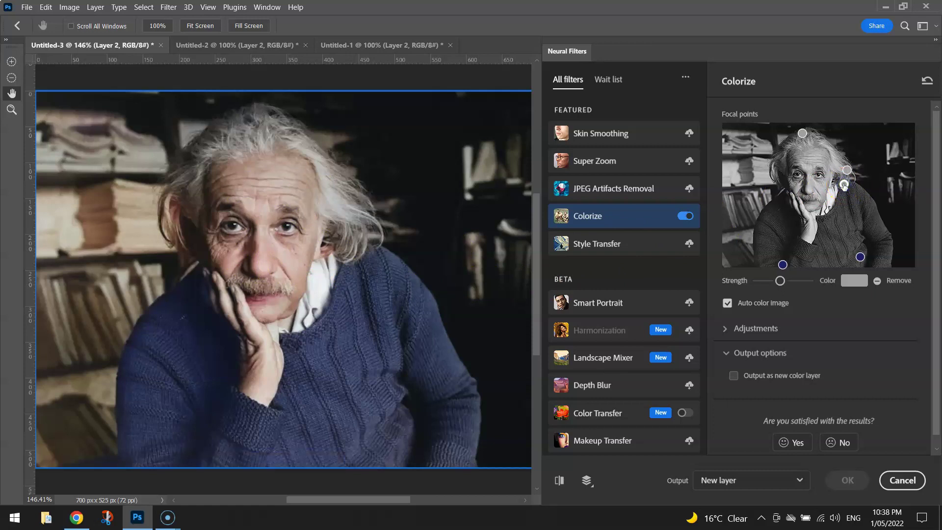
click(771, 168)
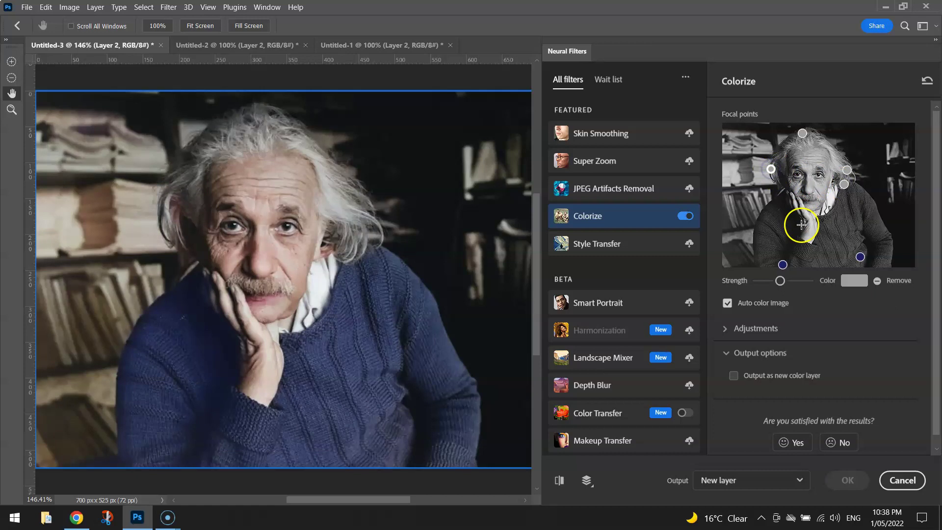
click(777, 181)
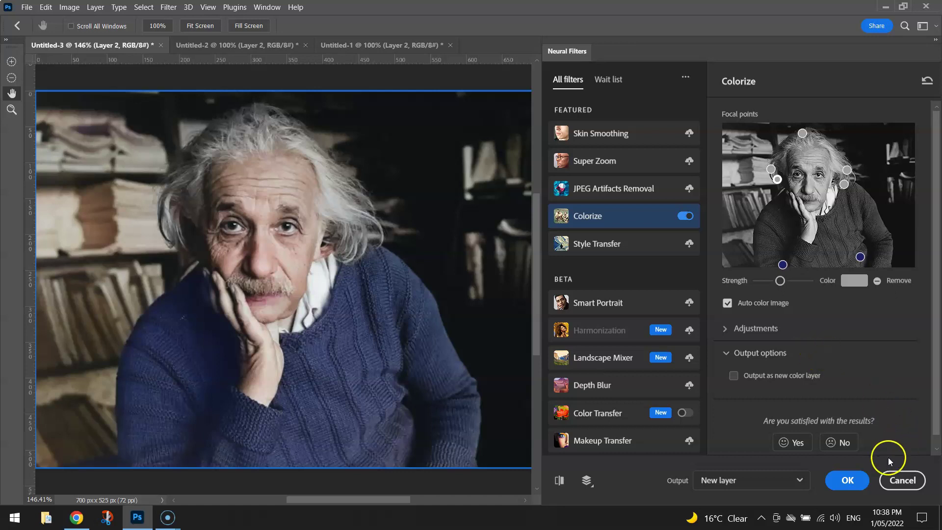
Step: Set Colorize noise reduction to 10 and apply it with output to a new layer
click(726, 328)
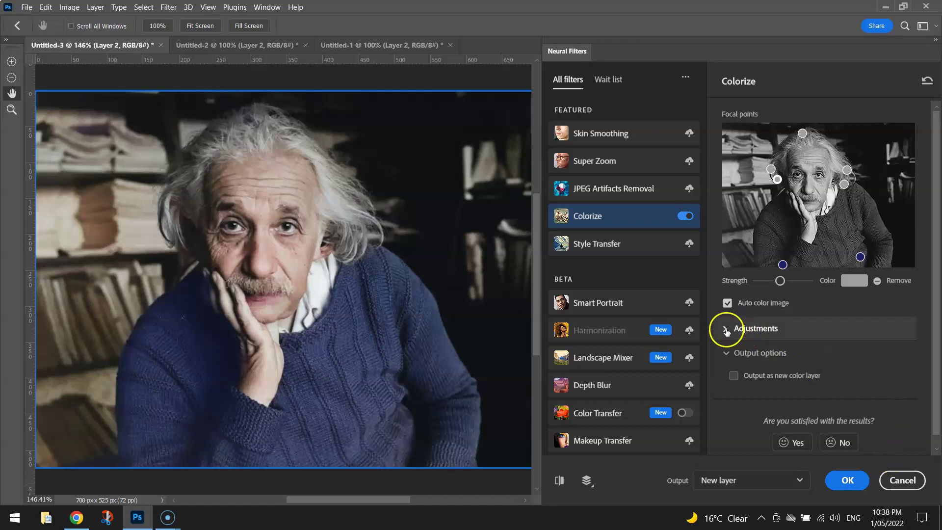
drag(936, 193, 938, 317)
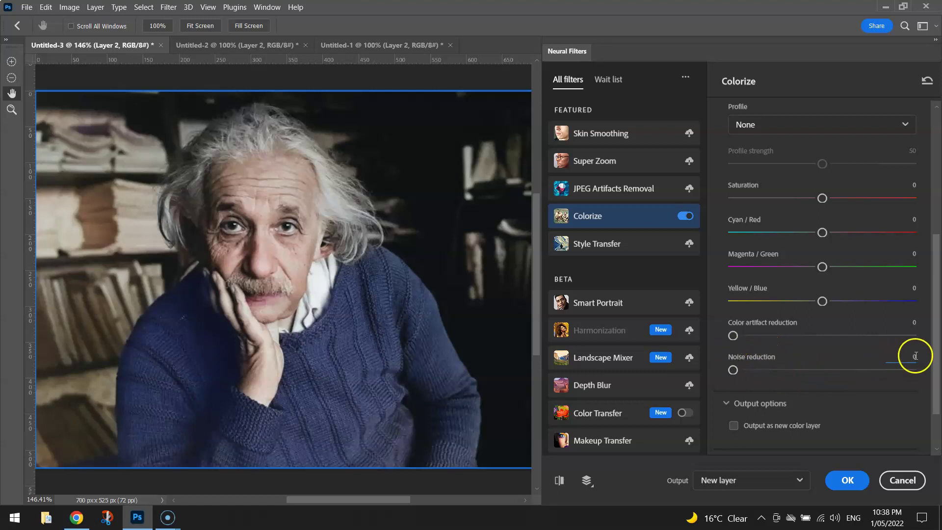
drag(733, 370, 750, 371)
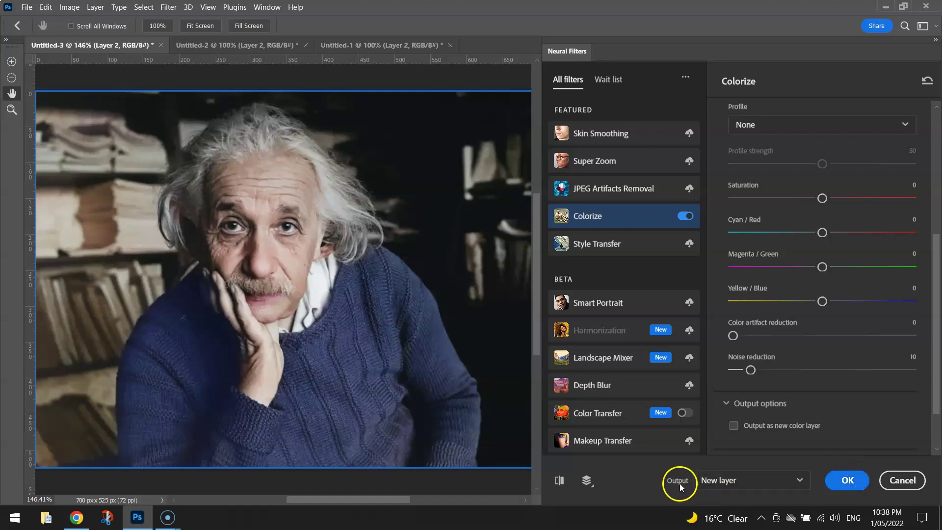
click(750, 482)
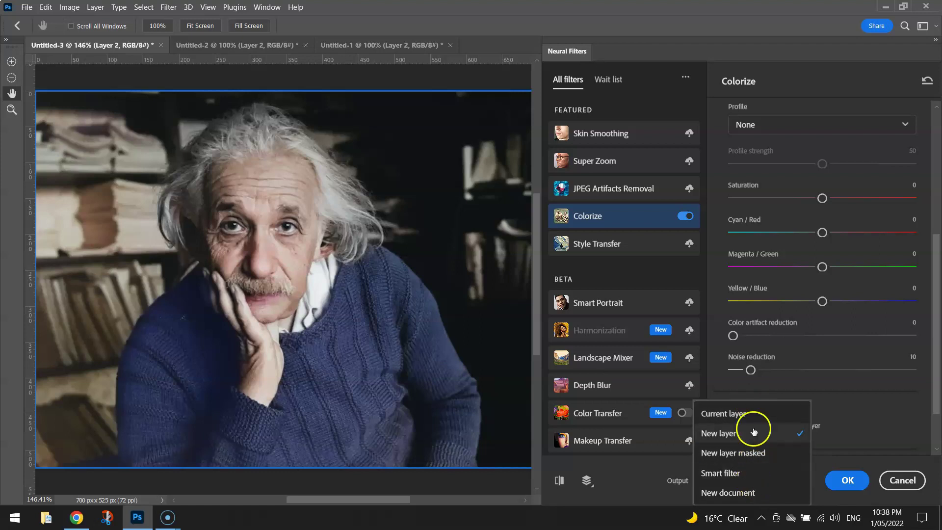
click(658, 499)
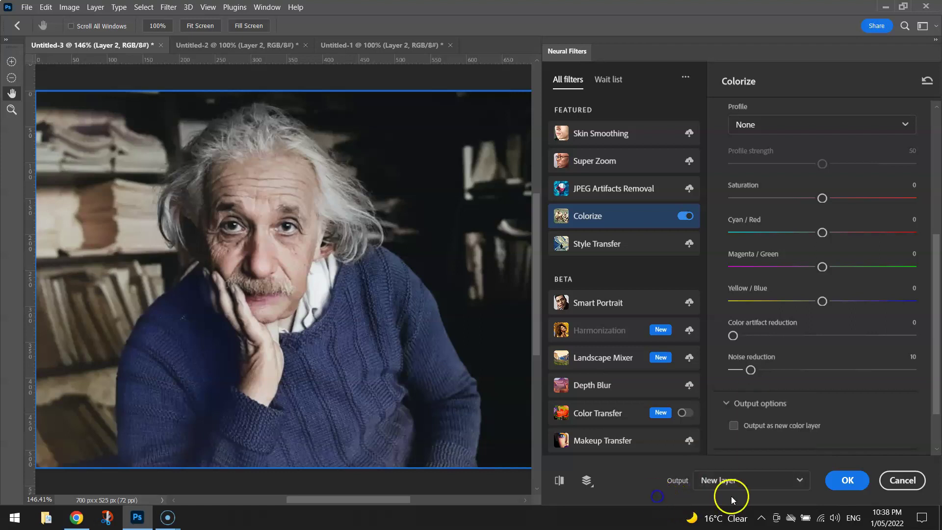
click(853, 484)
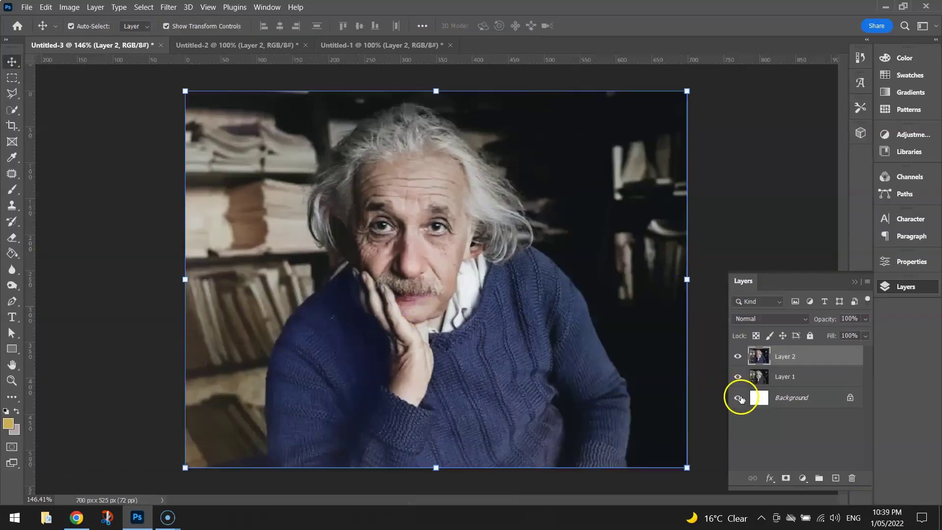
Step: Toggle Layer 2 off and on twice to compare with the original, then close the Layers panel
click(738, 357)
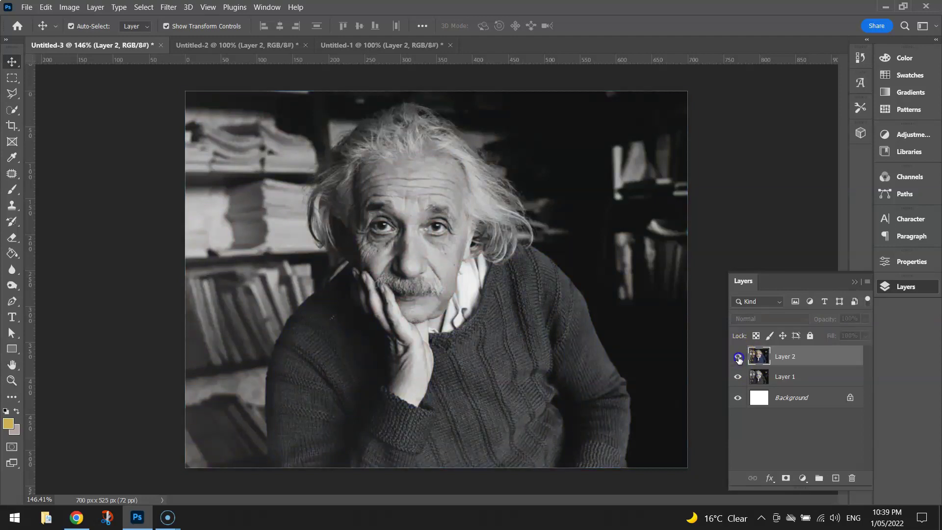
click(738, 357)
click(738, 357)
click(738, 357)
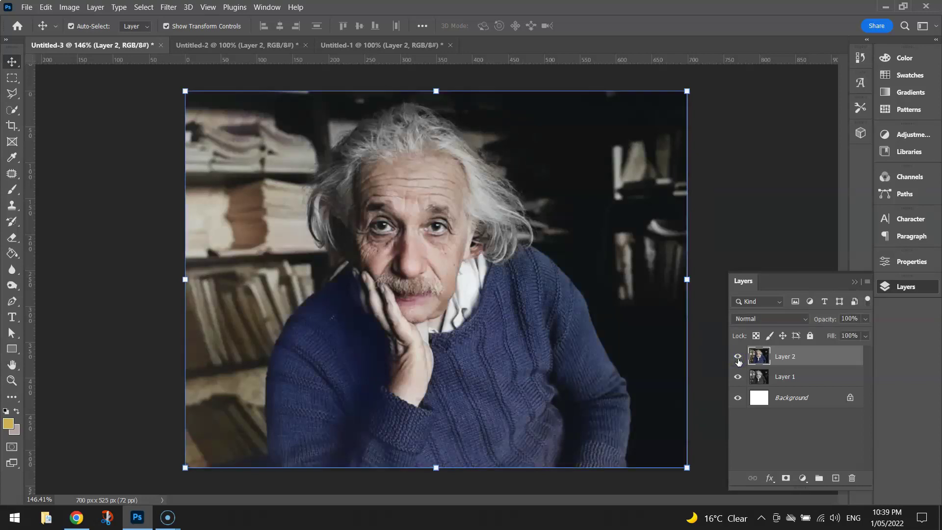
click(852, 282)
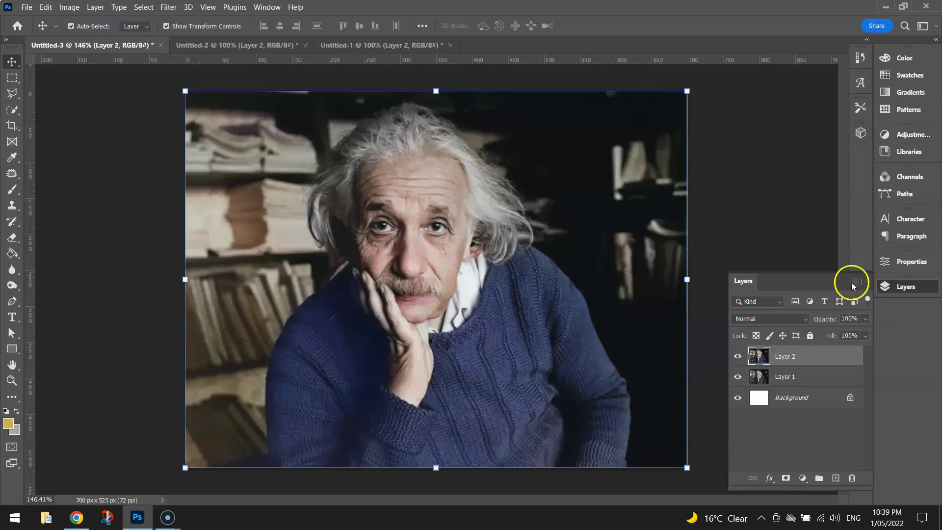
click(904, 288)
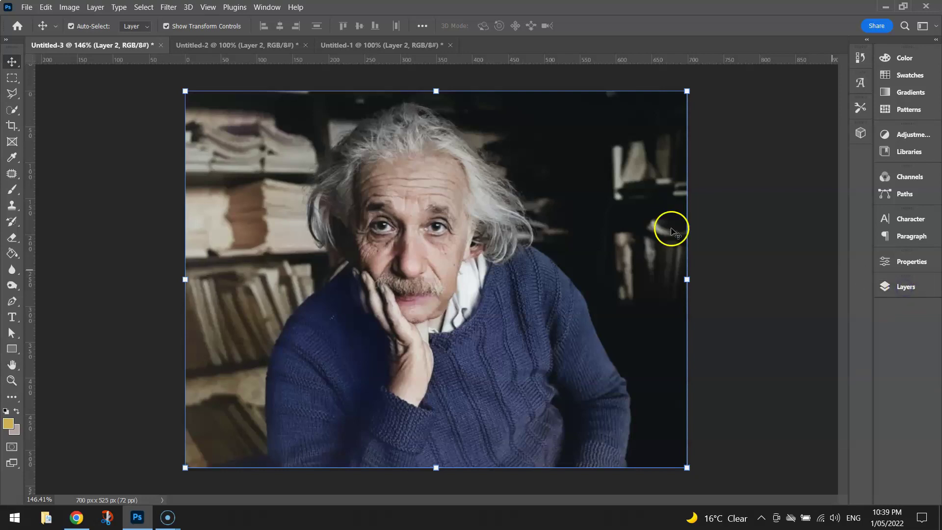
Step: In the Untitled-2 sailor photo, toggle Layer 2 to compare the colorized and original versions
click(255, 45)
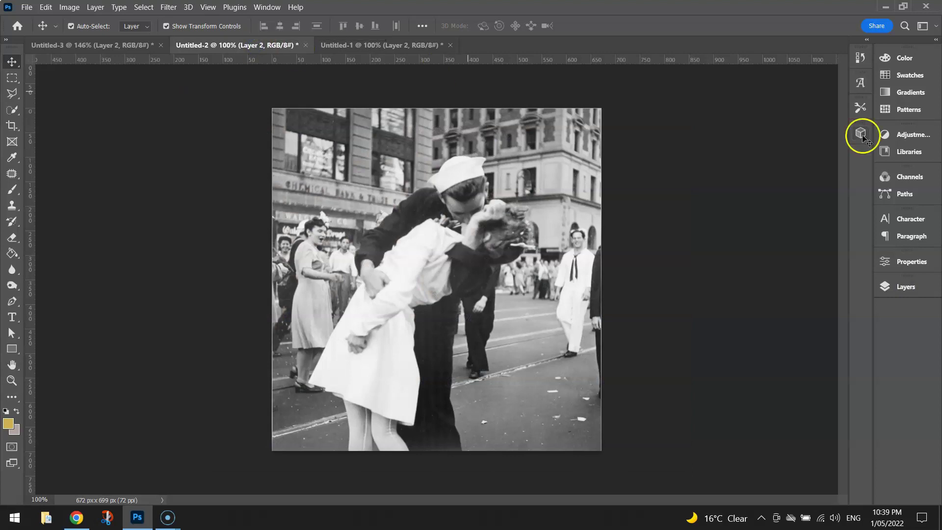
click(906, 286)
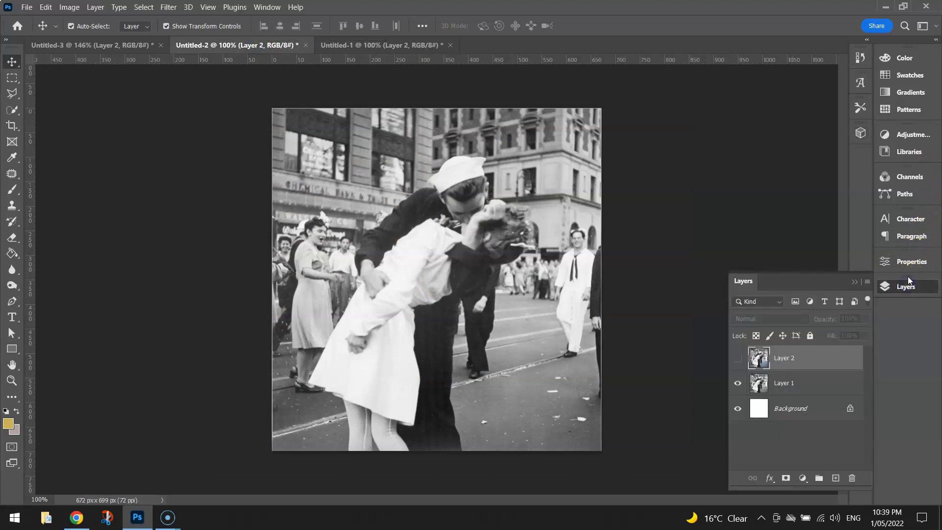
click(738, 358)
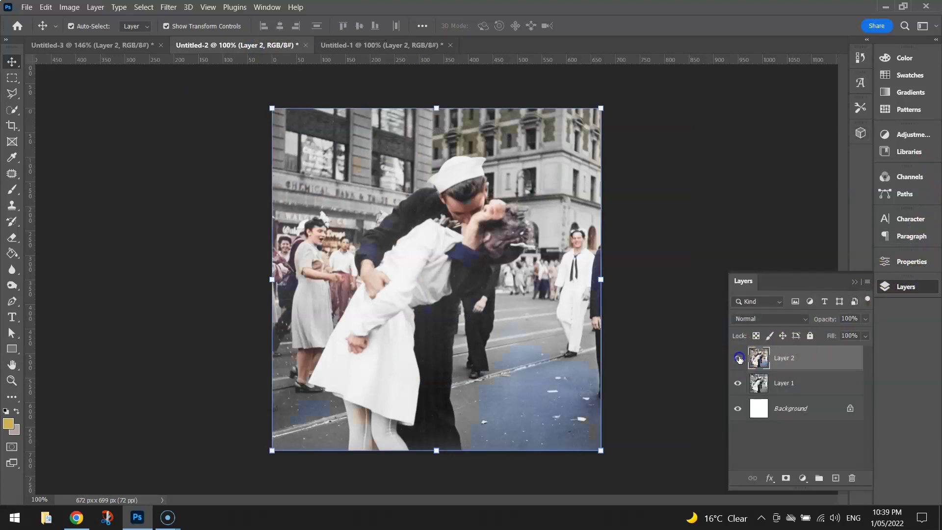
click(738, 358)
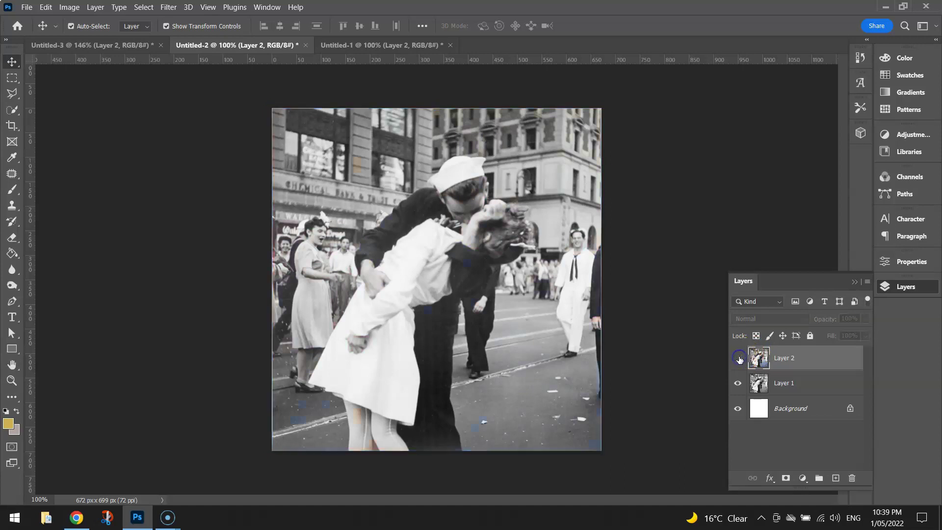
click(738, 359)
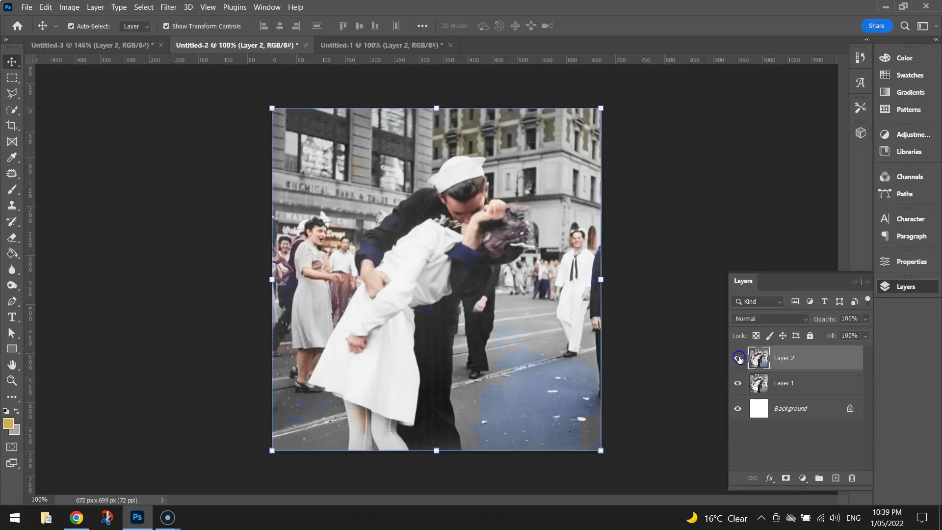
Step: Compare the Untitled-1 boys photo's colorized Layer 2 with the original, then return to the Einstein portrait
click(382, 44)
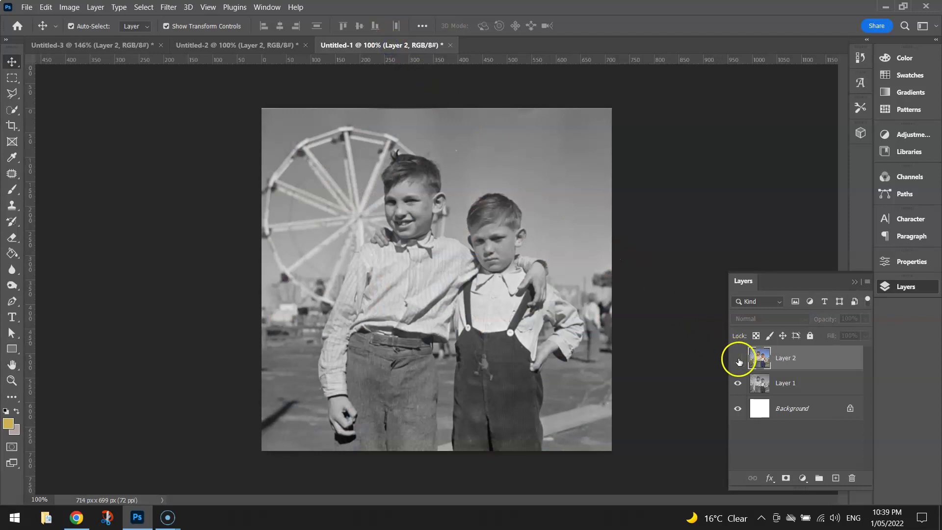
click(738, 359)
click(738, 358)
click(739, 360)
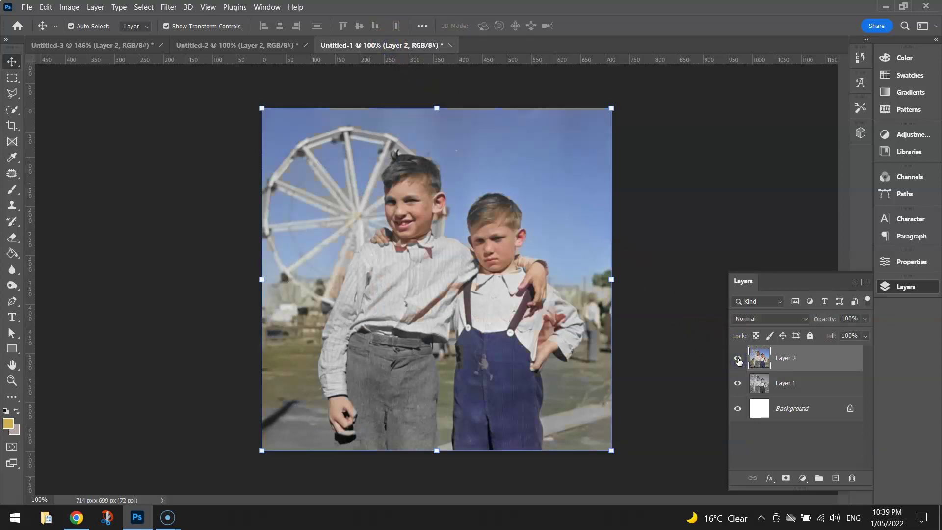
click(752, 359)
click(201, 45)
click(151, 45)
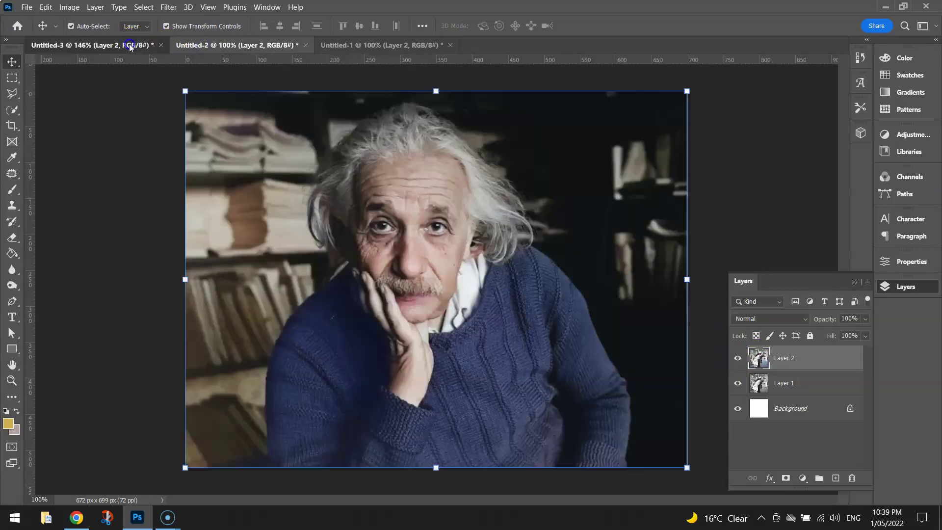
click(167, 7)
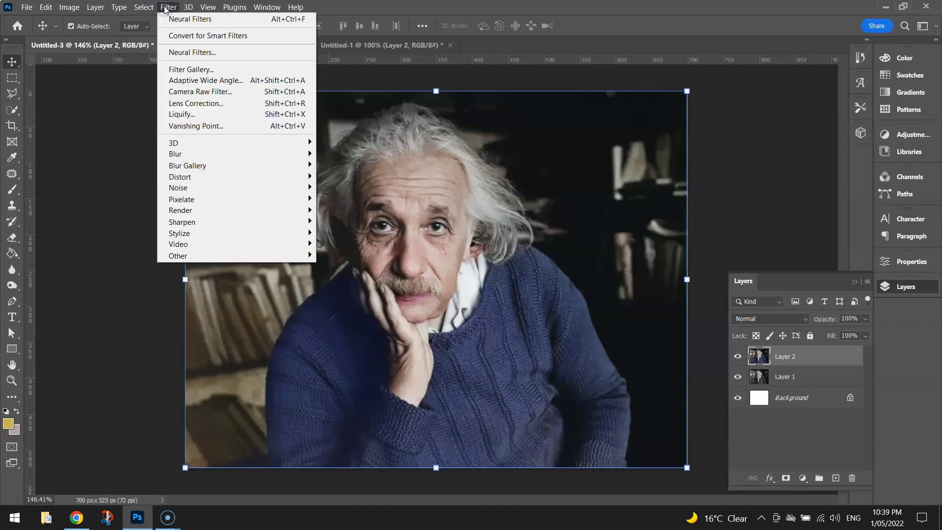
click(241, 55)
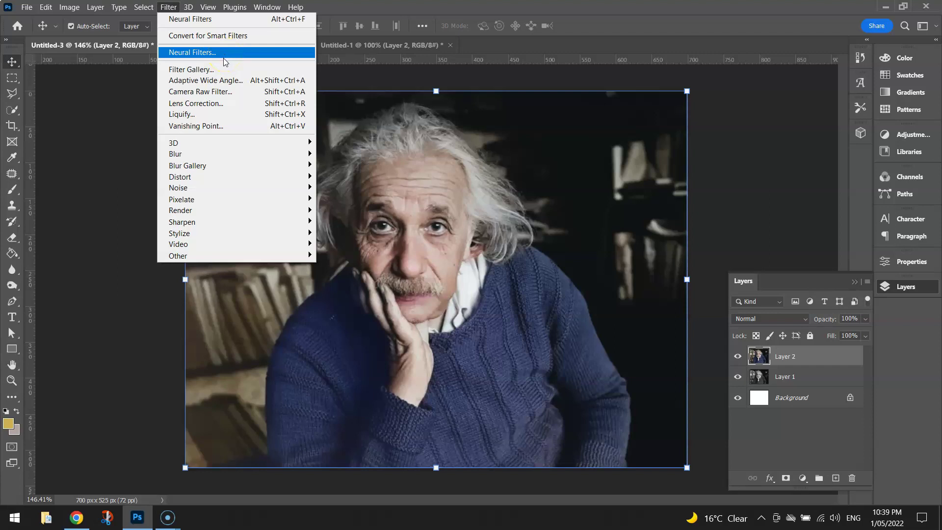
click(347, 7)
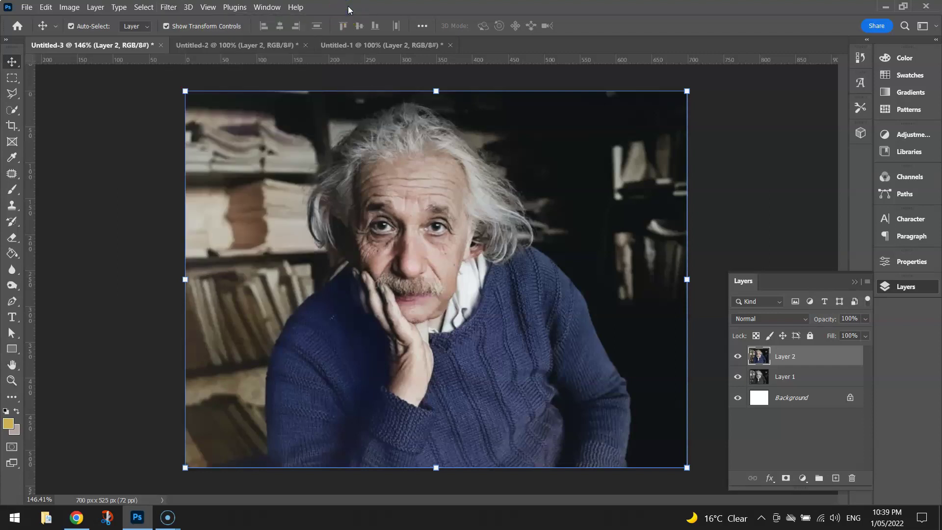